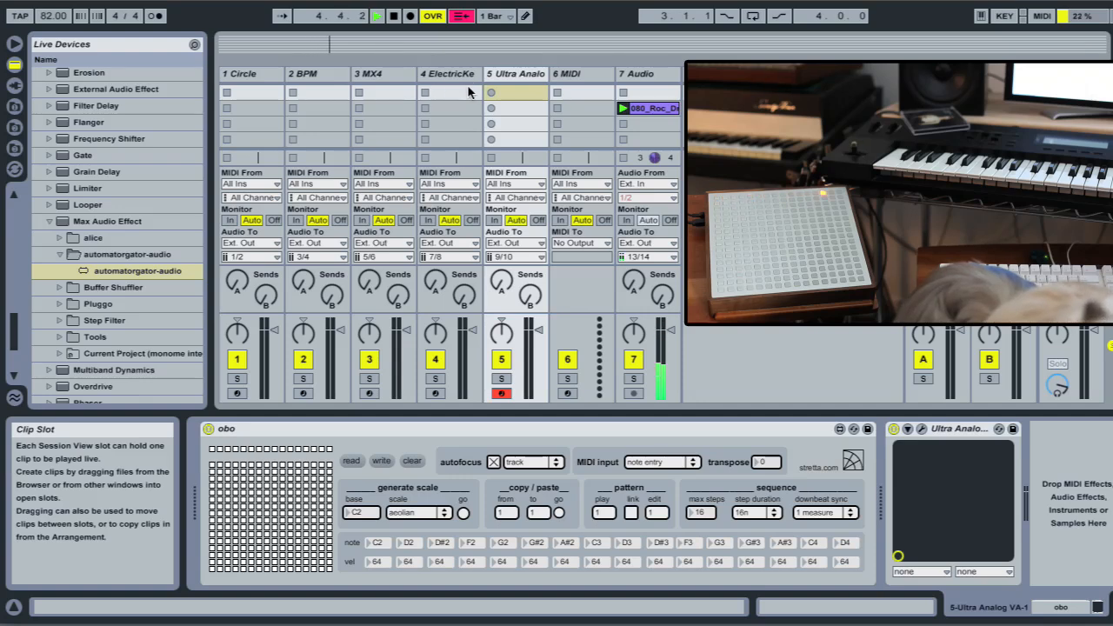
- Program monome step patterns into the BPM and Ultra Analog tracks' obo sequencers in turn
{"action": "left_click", "coordinate": [316, 75]}
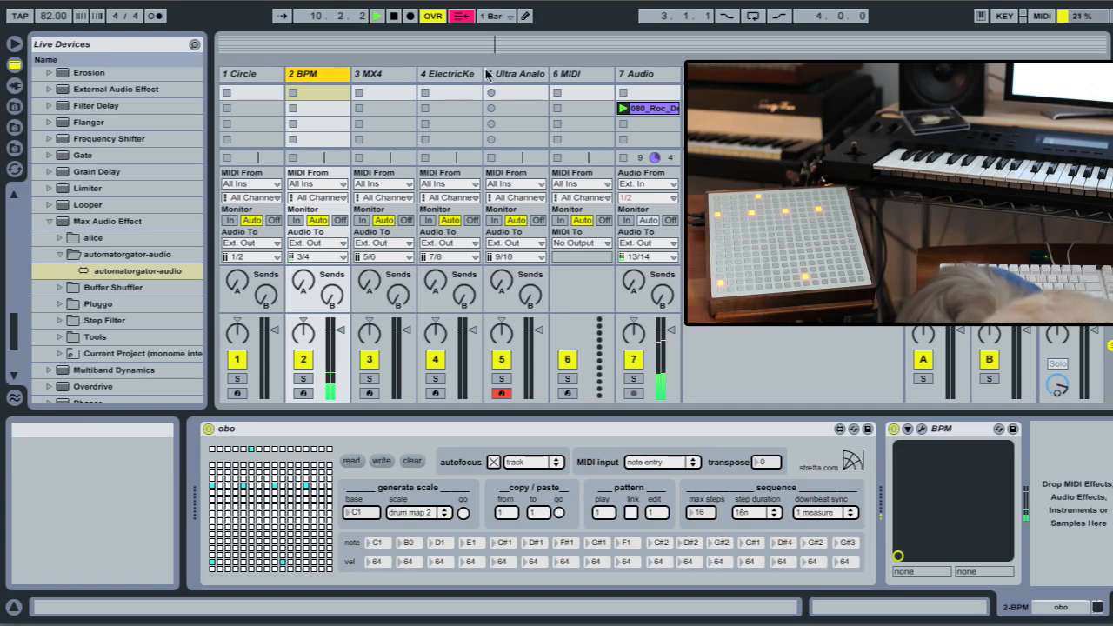
{"action": "left_click", "coordinate": [512, 77]}
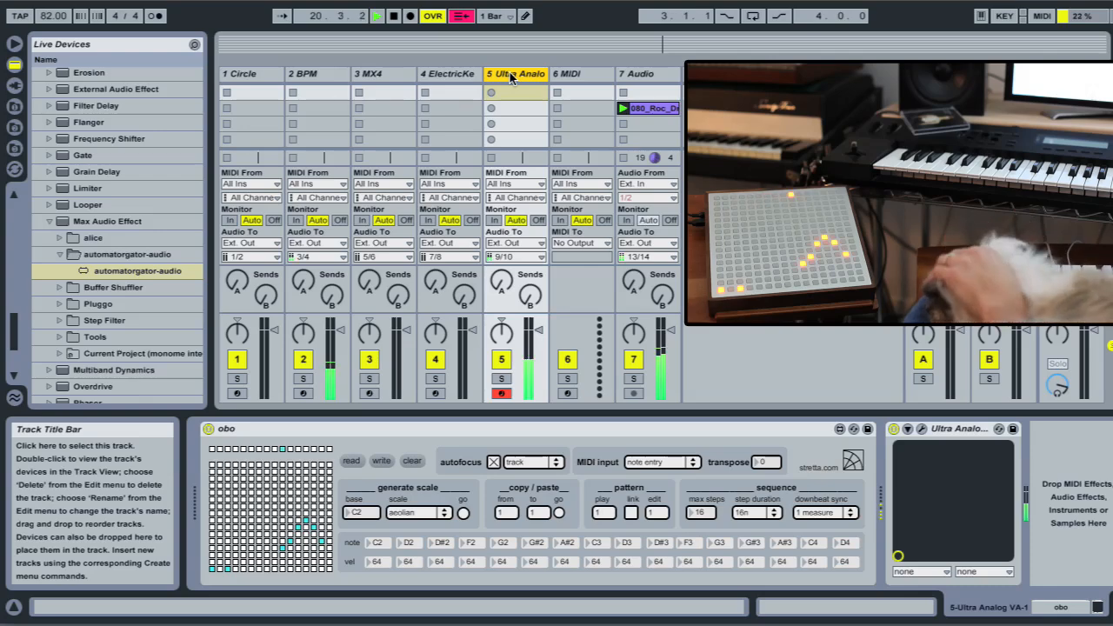
{"action": "left_click", "coordinate": [326, 75]}
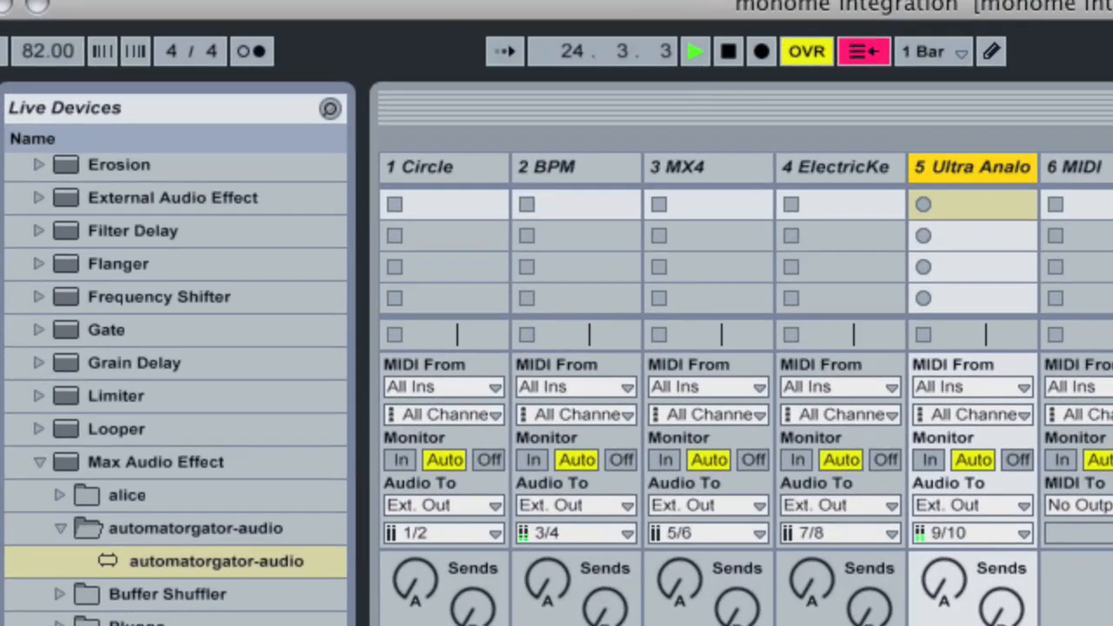
- In Key Map mode, assign key 1 to Circle, 2 to BPM and 4 to MX4
{"action": "key", "text": "super+k"}
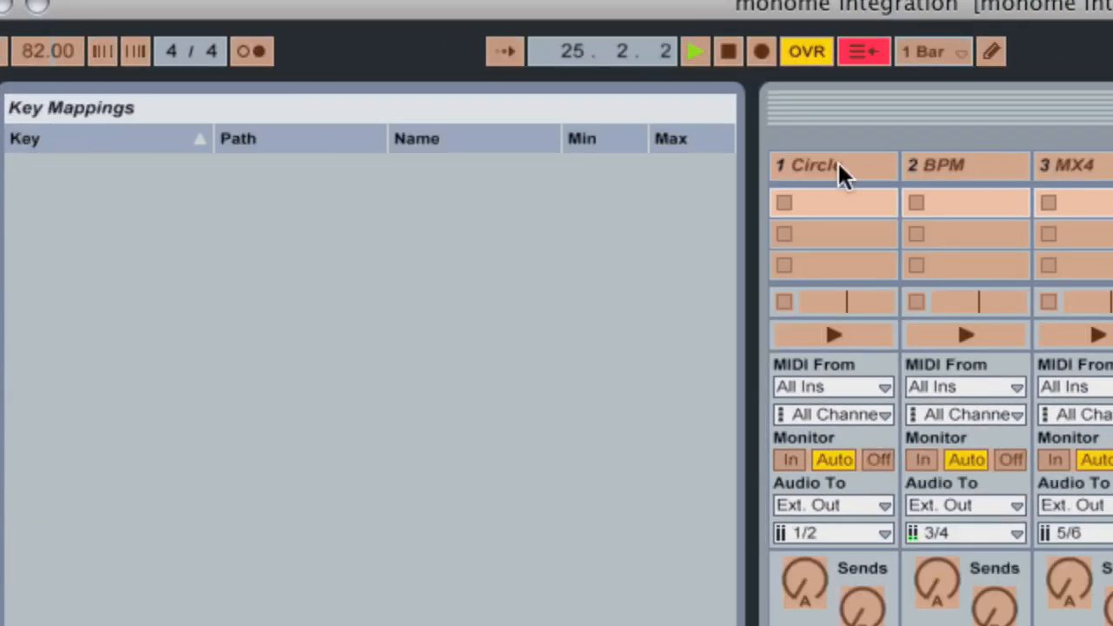
{"action": "left_click", "coordinate": [839, 167]}
{"action": "key", "text": "1"}
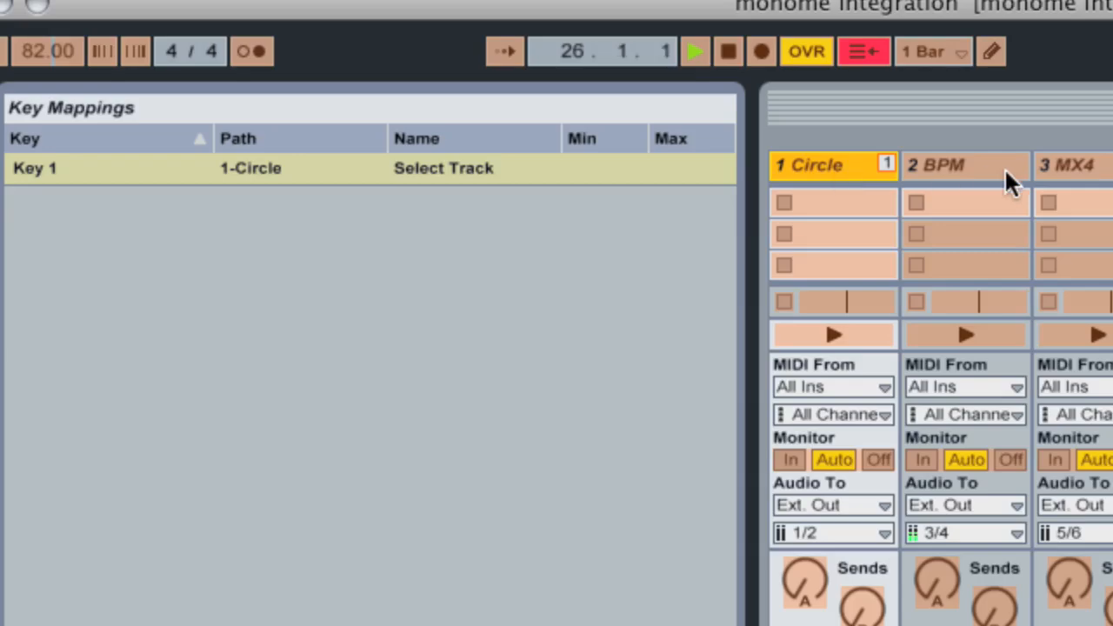
{"action": "left_click", "coordinate": [1004, 167]}
{"action": "key", "text": "2"}
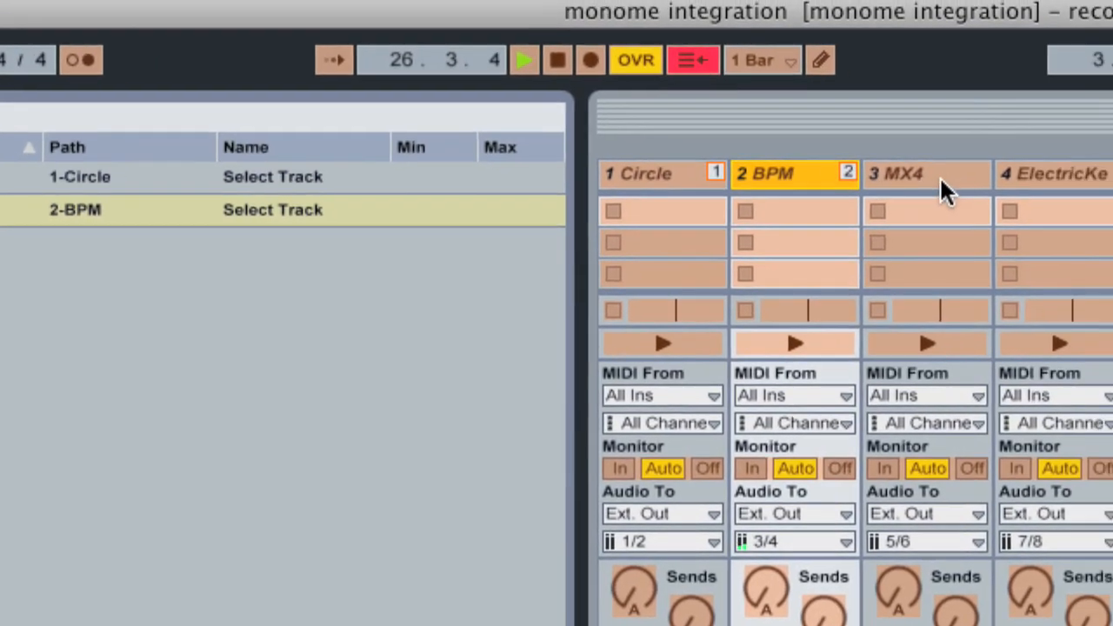
{"action": "left_click", "coordinate": [940, 178]}
{"action": "key", "text": "4"}
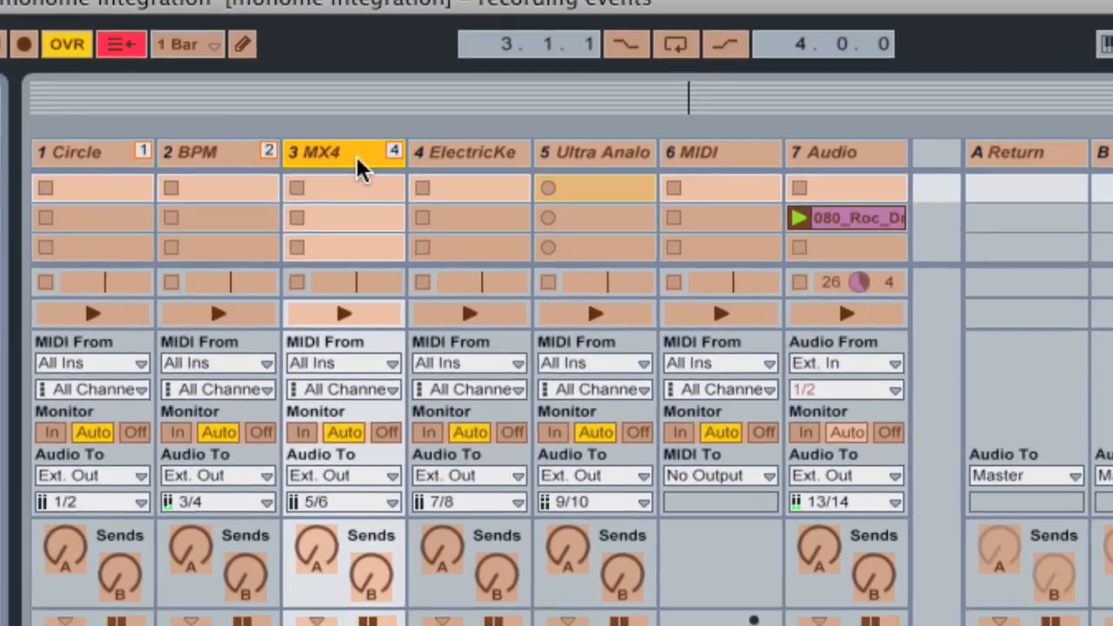
- Assign key 3 to ElectricKeys and 5 to Ultra Analog, then leave Key Map mode
{"action": "left_click", "coordinate": [632, 74]}
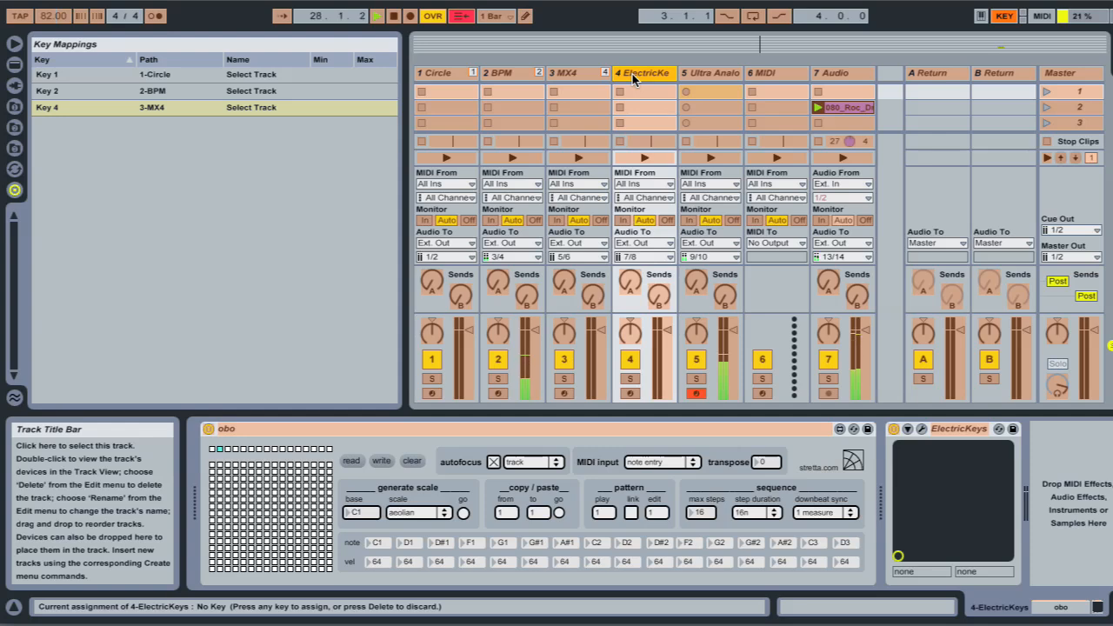
{"action": "key", "text": "3"}
{"action": "left_click", "coordinate": [730, 75]}
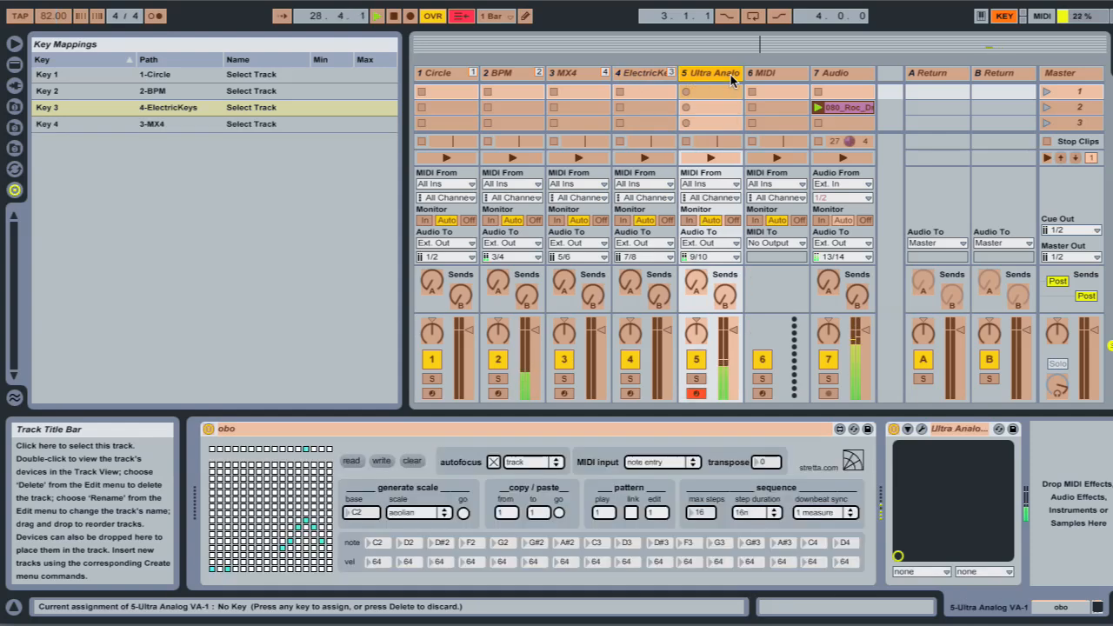
{"action": "key", "text": "5"}
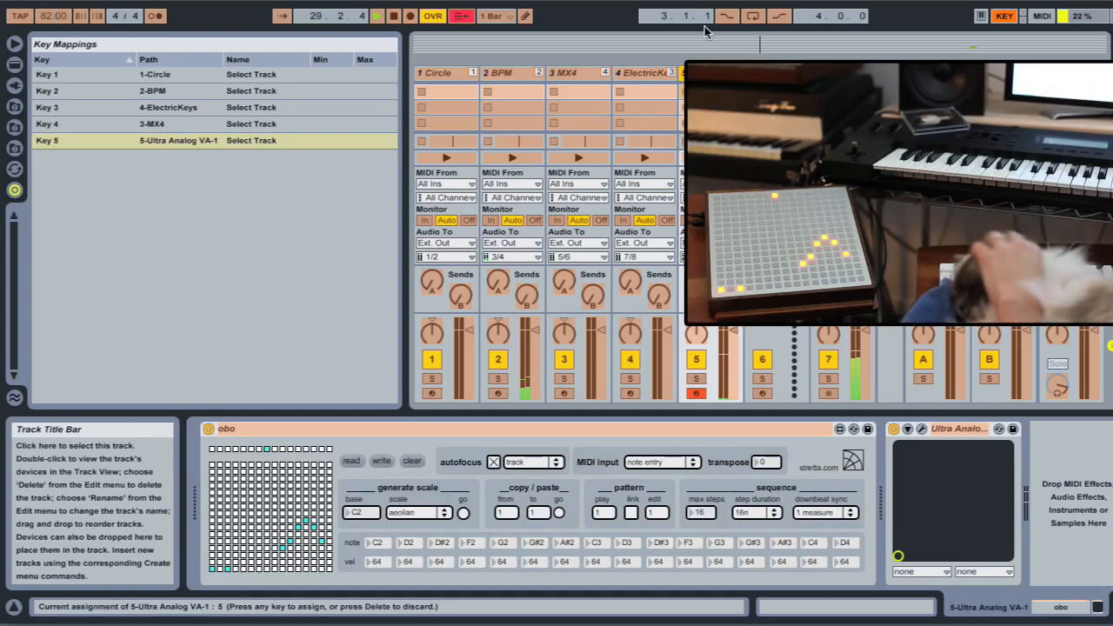
{"action": "left_click", "coordinate": [1004, 15]}
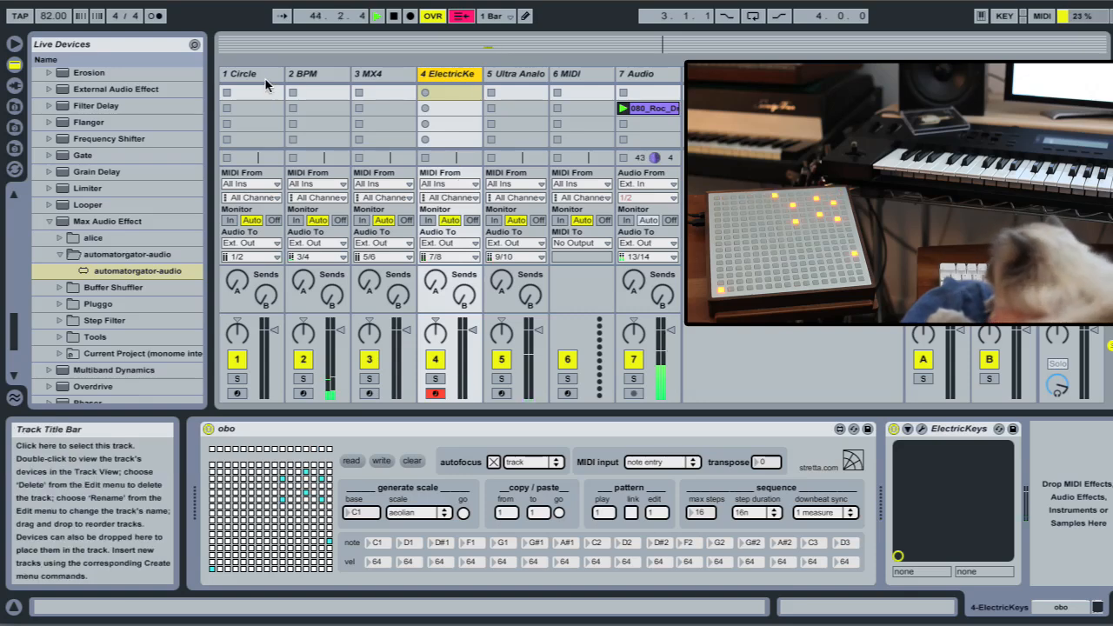
- Set the MX4 obo downbeat sync to 1 measure, then return to the Circle track
{"action": "left_click", "coordinate": [376, 76]}
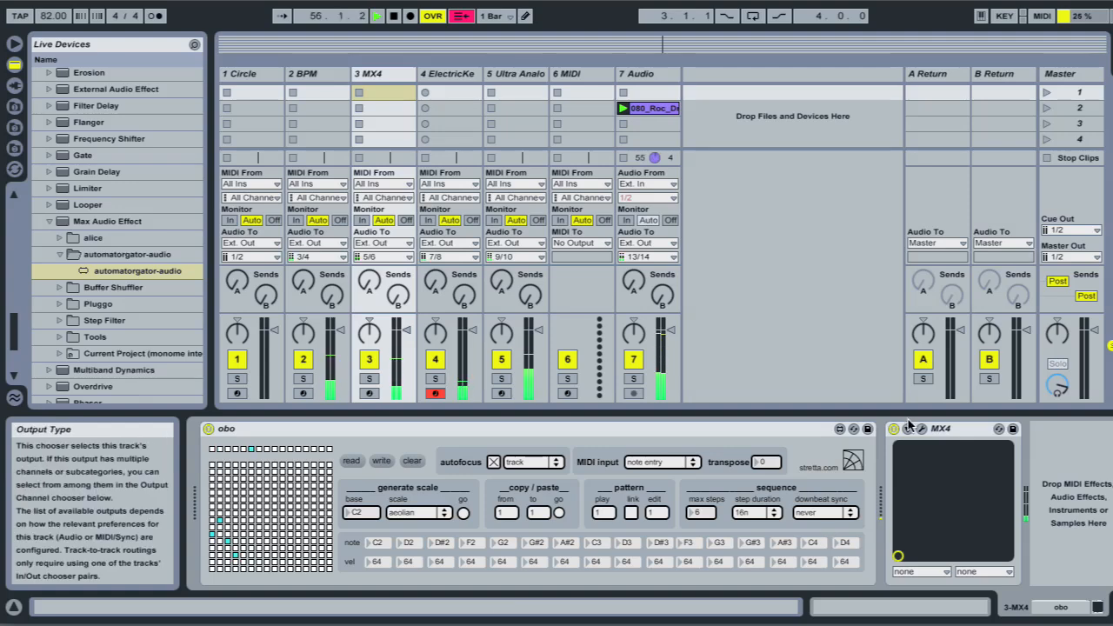
{"action": "left_click", "coordinate": [830, 516]}
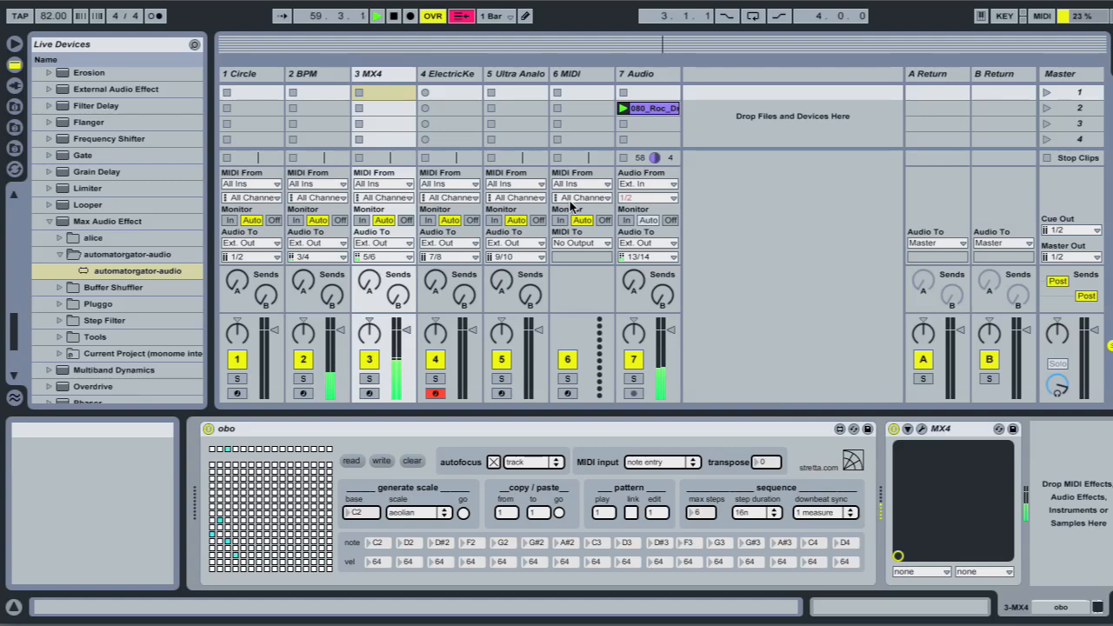
{"action": "left_click", "coordinate": [263, 74]}
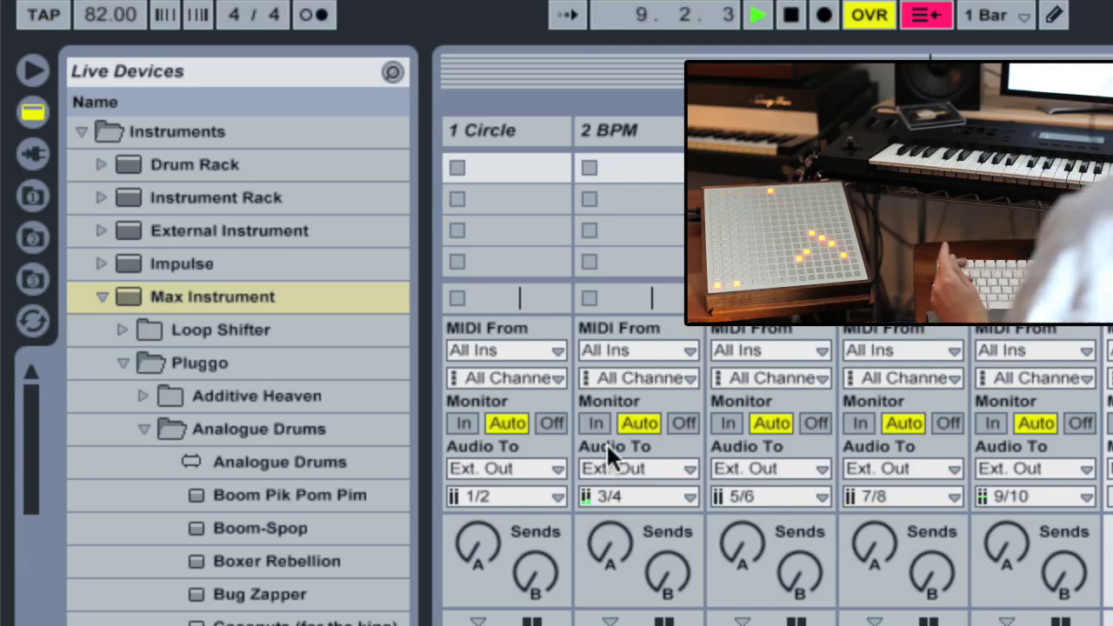
- Load the Analogue Drums instrument and grab the obo Max MIDI Effect from the browser
{"action": "left_click", "coordinate": [215, 453]}
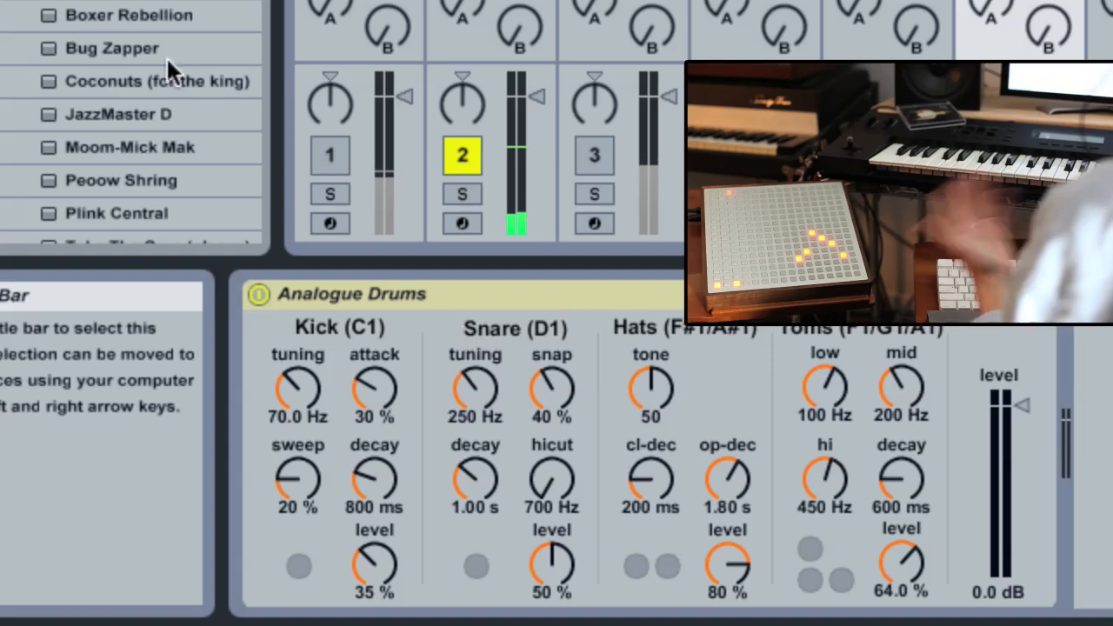
{"action": "scroll", "coordinate": [109, 82], "scroll_direction": "down", "scroll_amount": 1}
{"action": "scroll", "coordinate": [109, 79], "scroll_direction": "down", "scroll_amount": 10}
{"action": "scroll", "coordinate": [111, 66], "scroll_direction": "down", "scroll_amount": 5}
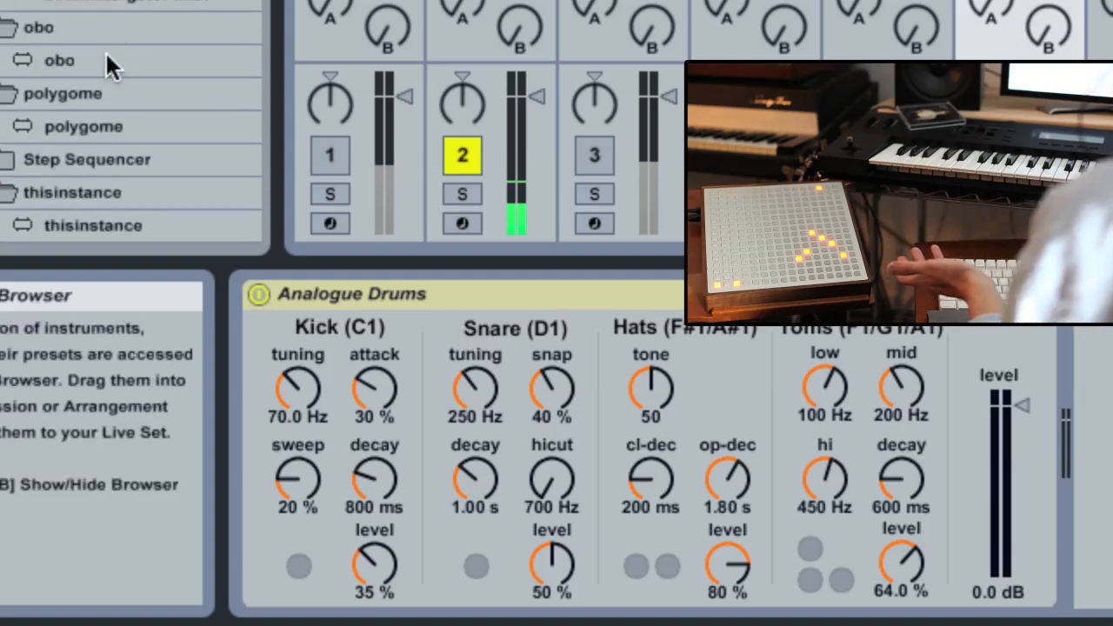
{"action": "left_click_drag", "start_coordinate": [56, 61], "coordinate": [307, 379]}
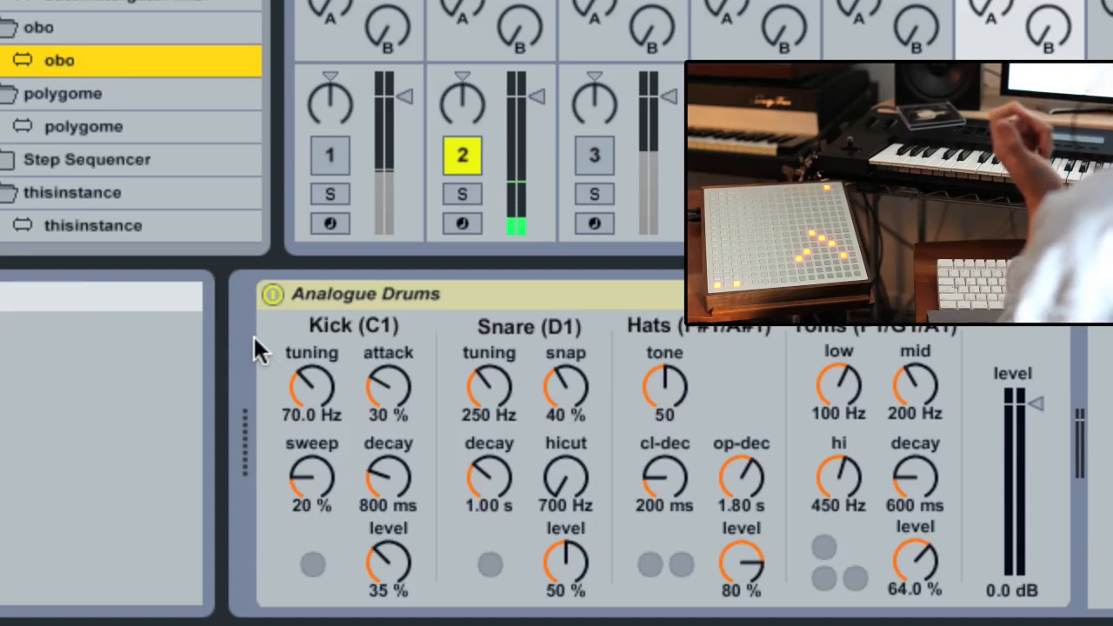
- Place obo ahead of Analogue Drums and set its scale to drum map 1
{"action": "left_click_drag", "start_coordinate": [61, 72], "coordinate": [254, 335]}
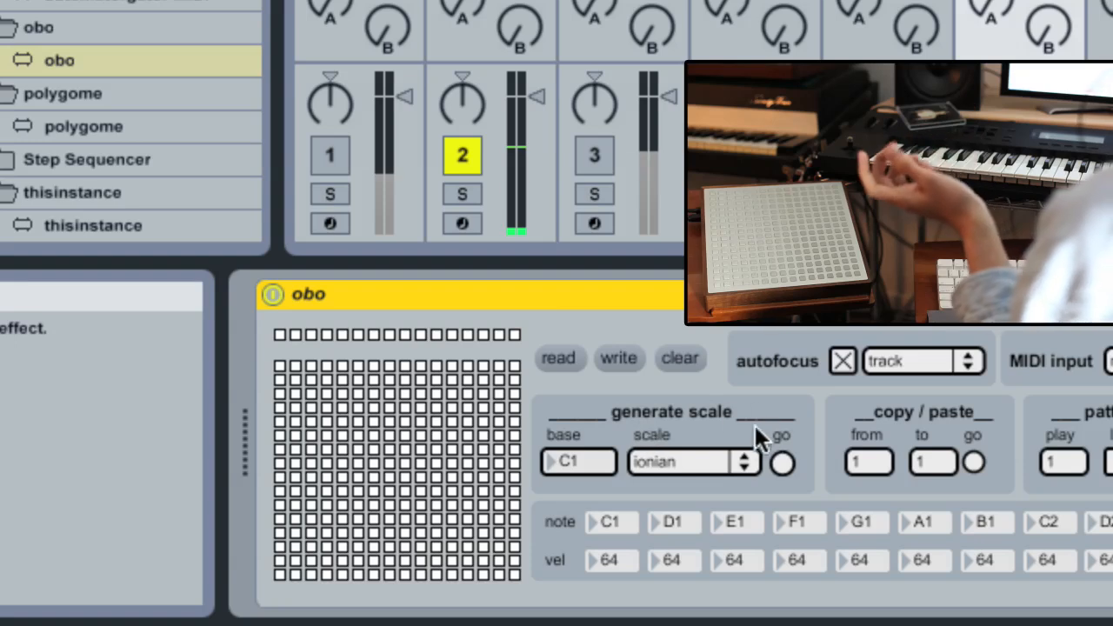
{"action": "left_click", "coordinate": [714, 462]}
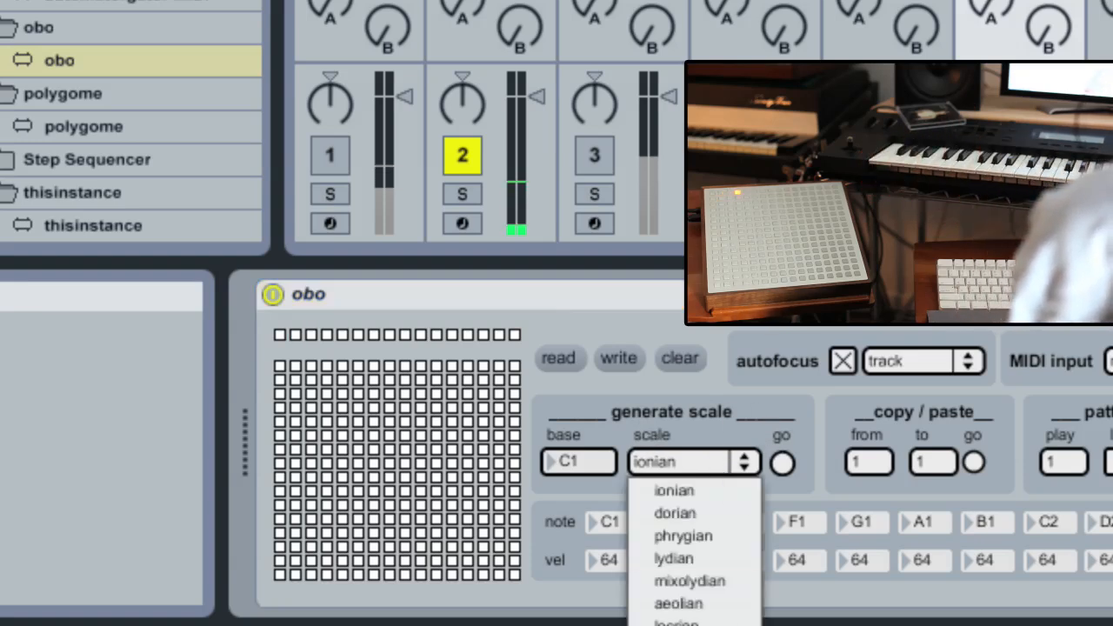
{"action": "left_click", "coordinate": [774, 489]}
{"action": "left_click", "coordinate": [721, 450]}
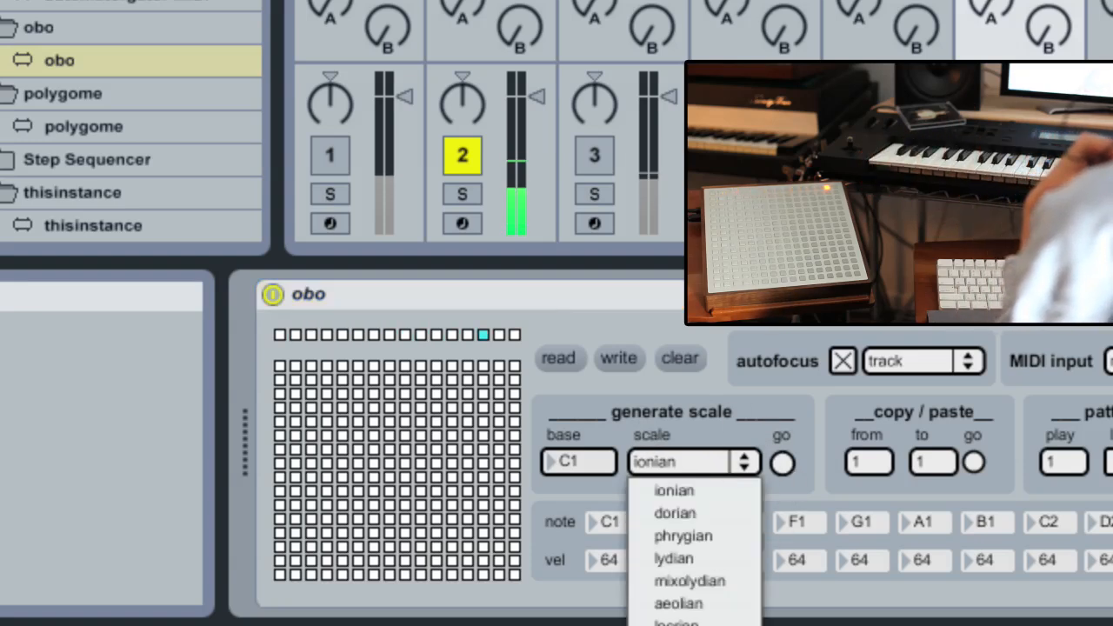
{"action": "left_click", "coordinate": [686, 622]}
{"action": "left_click", "coordinate": [781, 463]}
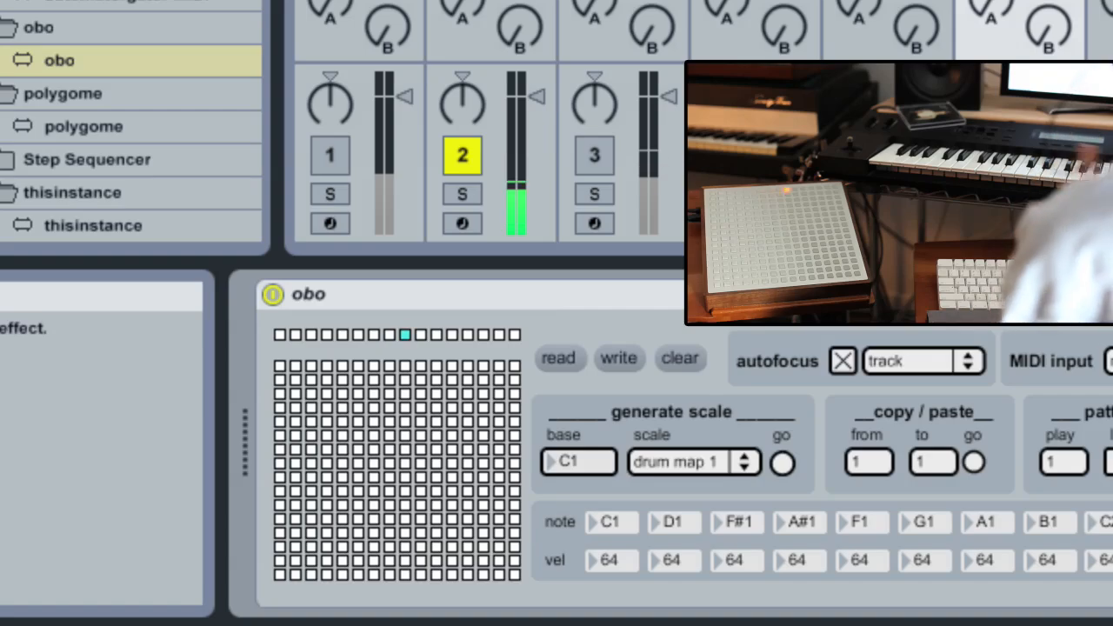